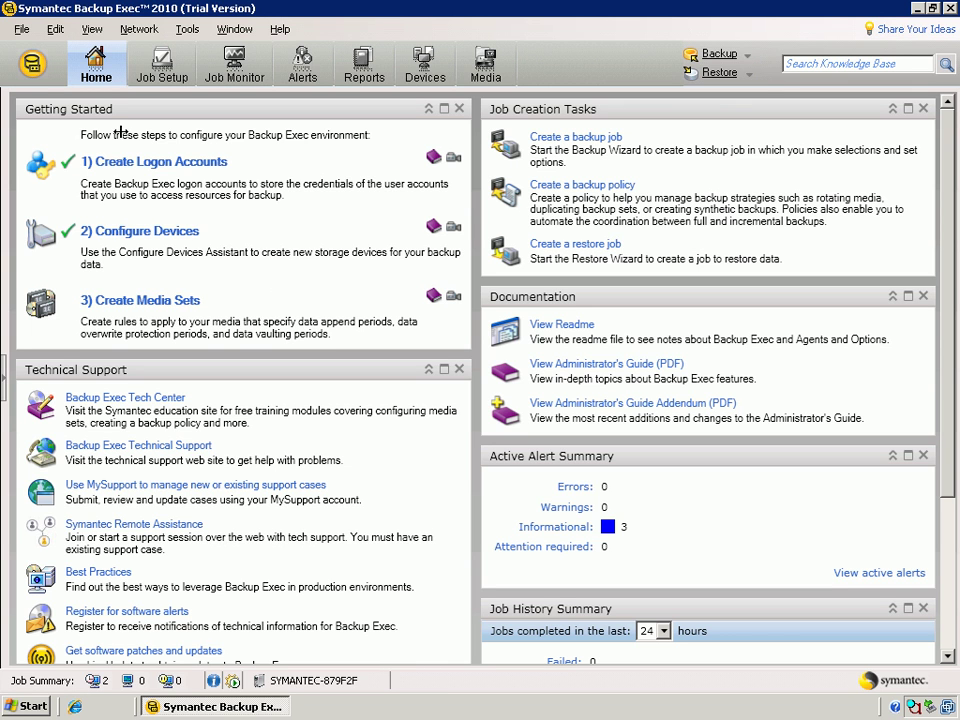
Start a new backup job from the application button's menu
{"action": "left_click", "coordinate": [32, 64]}
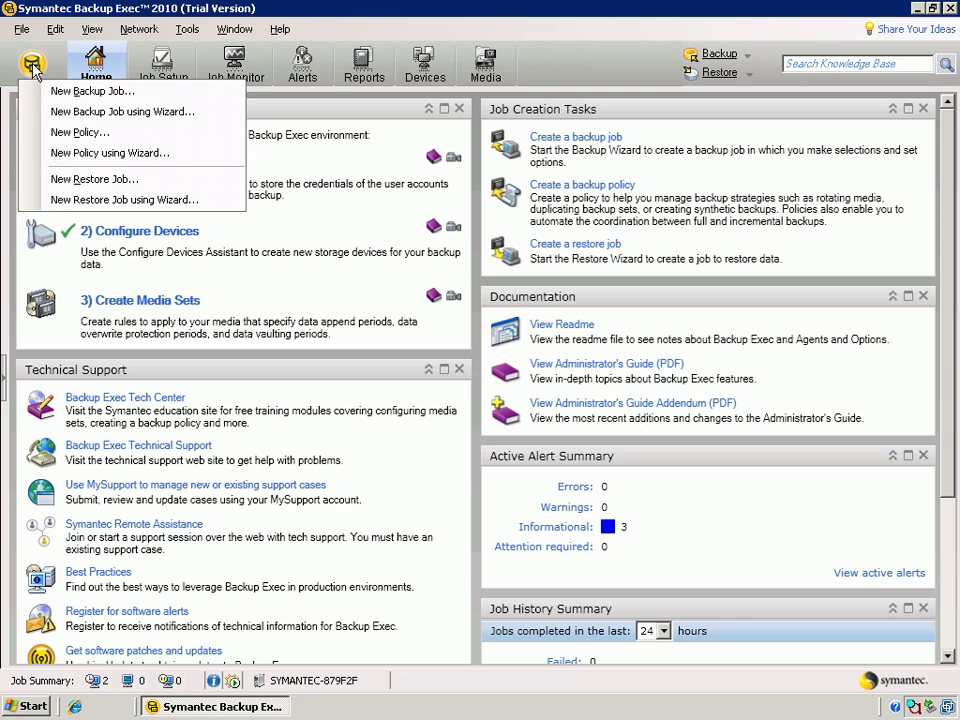
{"action": "left_click", "coordinate": [84, 92]}
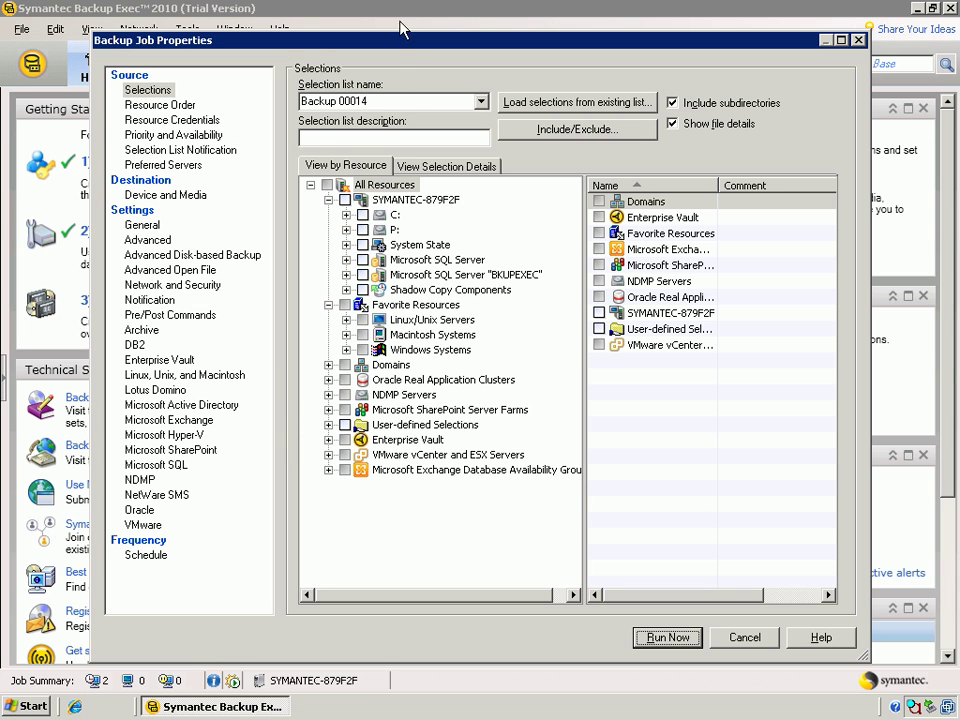
Name the selection list 'VM Test1' and log on to vCenter 10.65.21.195 with the vCenter-login account
{"action": "left_click", "coordinate": [390, 101]}
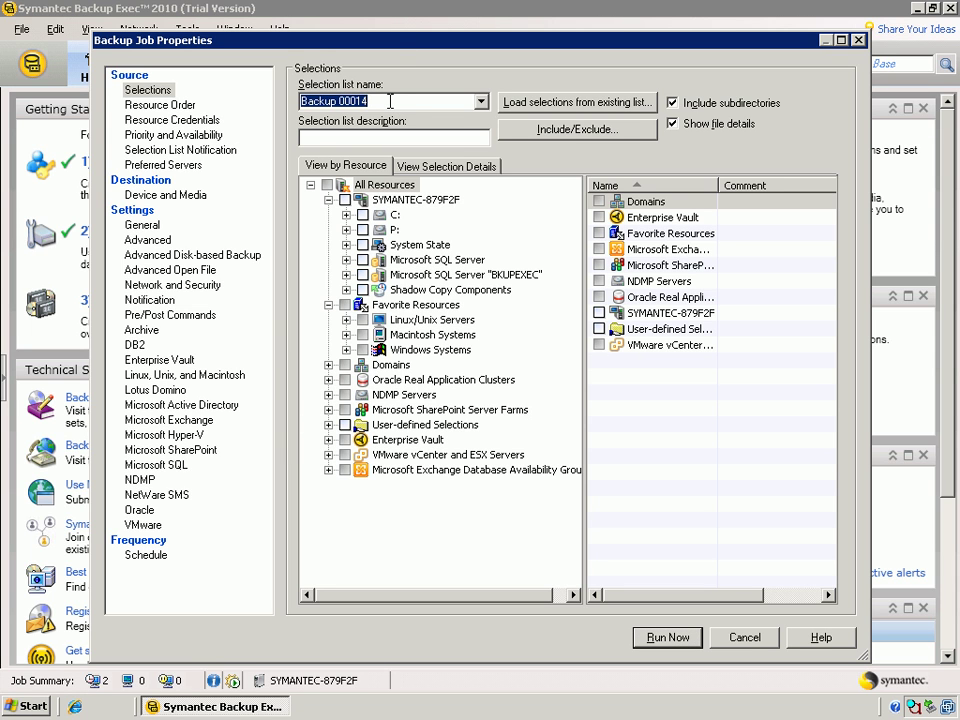
{"action": "type", "text": "VM"}
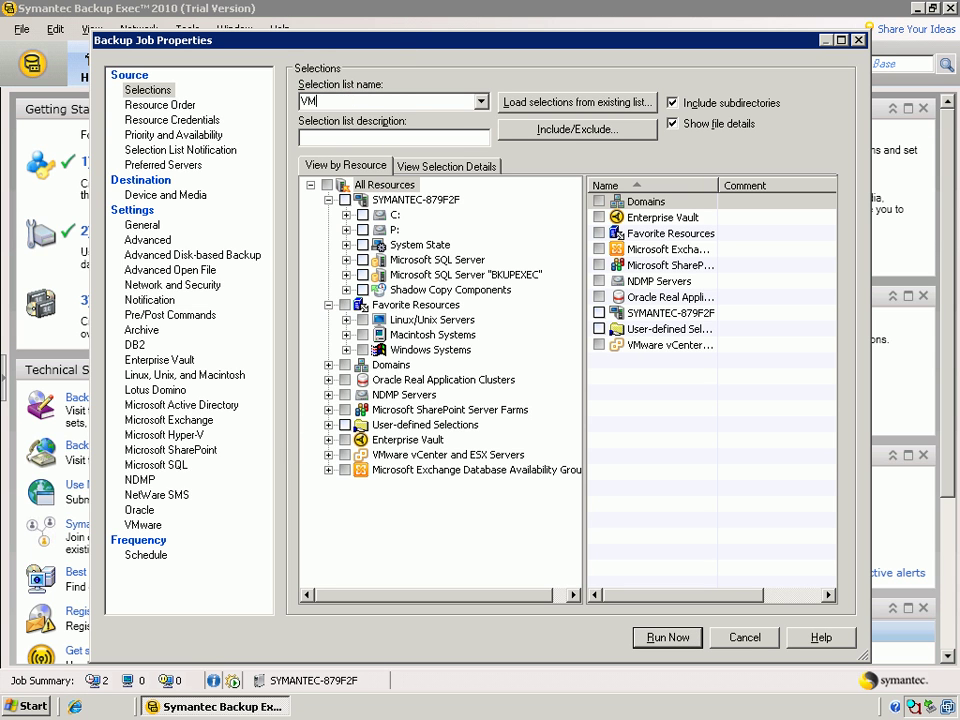
{"action": "type", "text": " Test1"}
{"action": "left_click", "coordinate": [330, 455]}
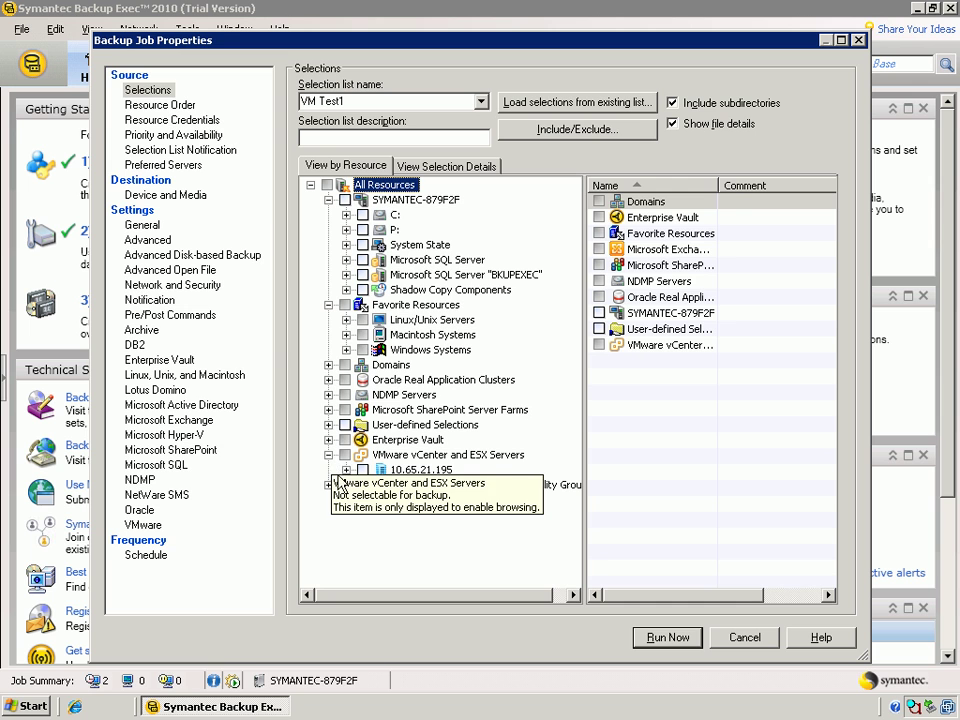
{"action": "left_click", "coordinate": [346, 470]}
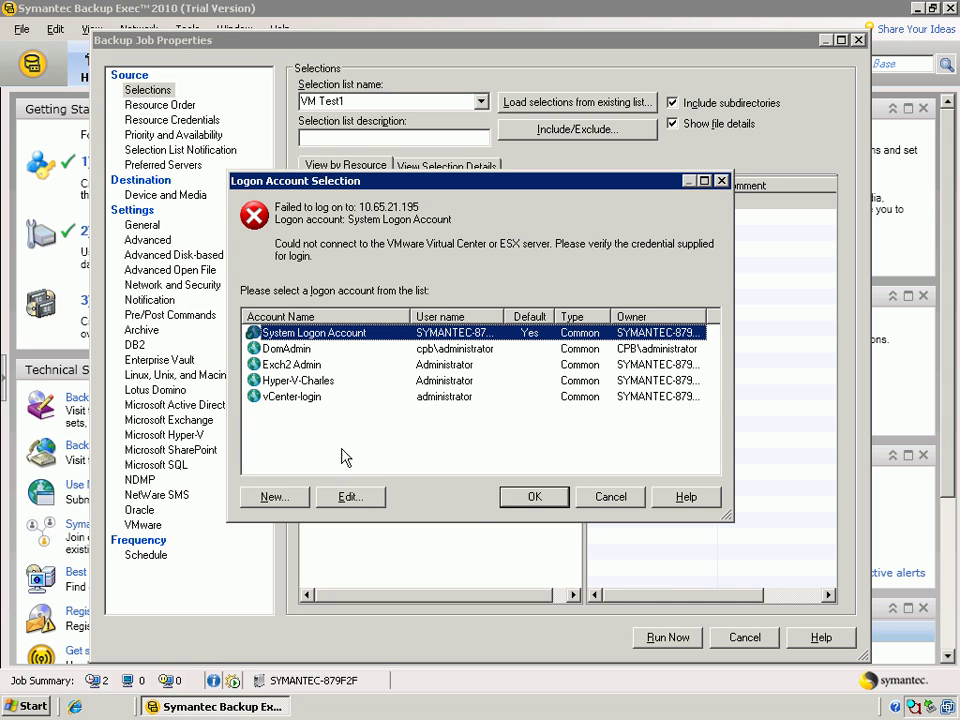
{"action": "left_click", "coordinate": [312, 397]}
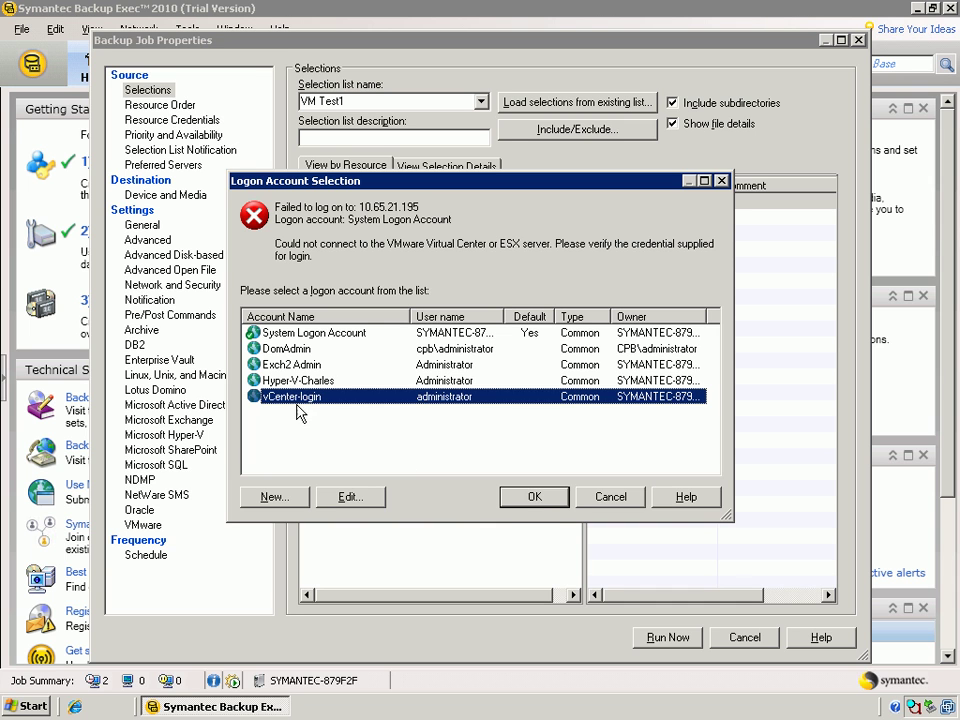
{"action": "left_click", "coordinate": [534, 498]}
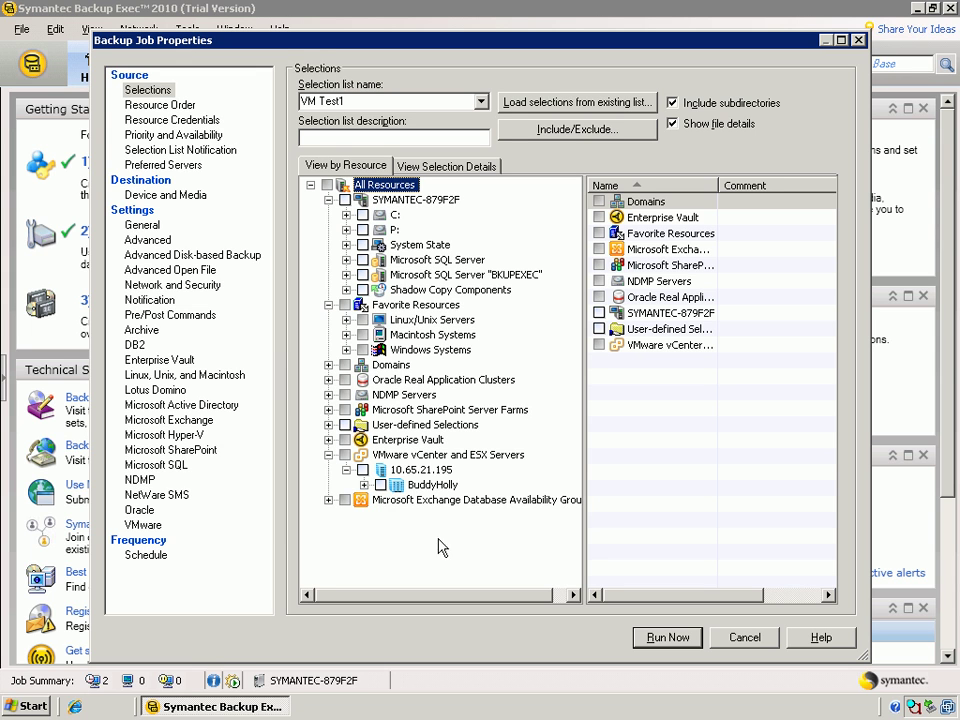
Expand BuddyHolly > Infrastructure and check only the VM-Workstation7 virtual machine
{"action": "left_click", "coordinate": [365, 485]}
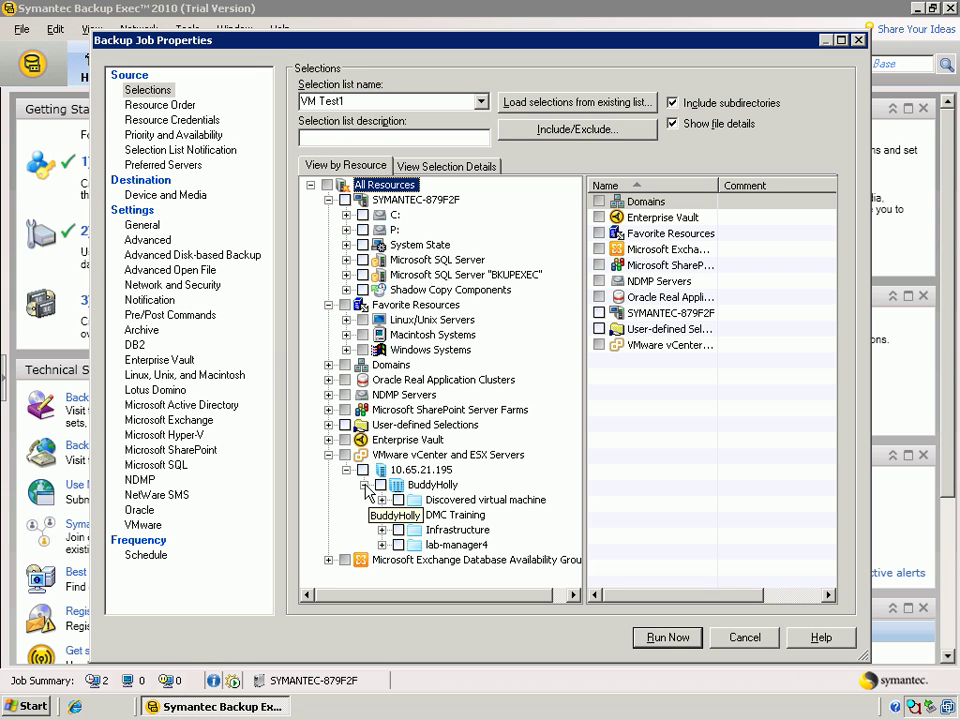
{"action": "left_click", "coordinate": [382, 530]}
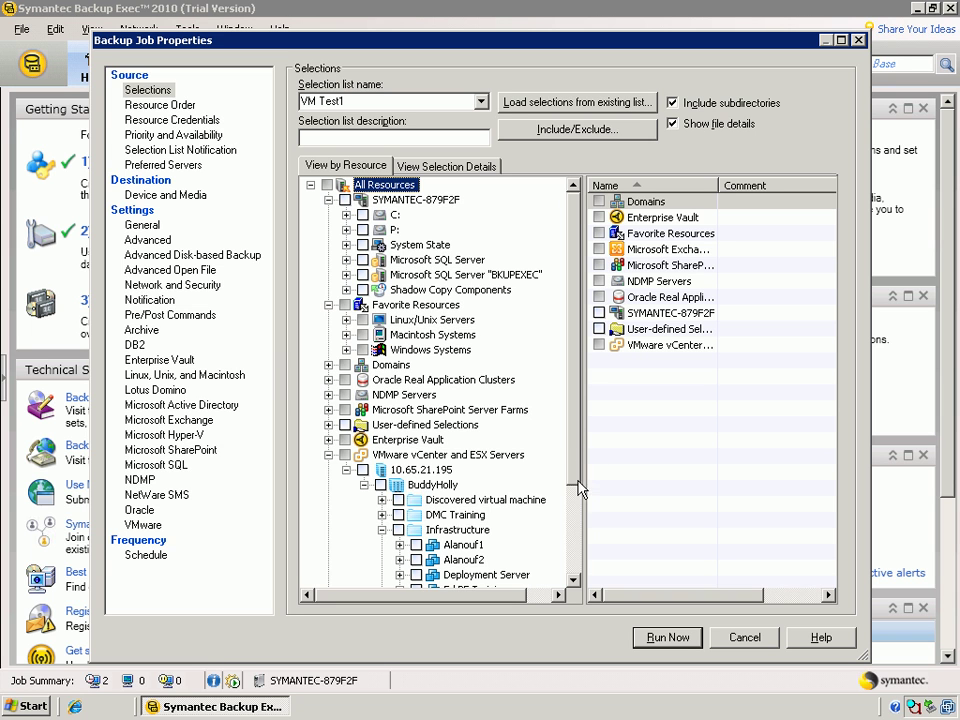
{"action": "left_click_drag", "start_coordinate": [578, 457], "coordinate": [573, 535]}
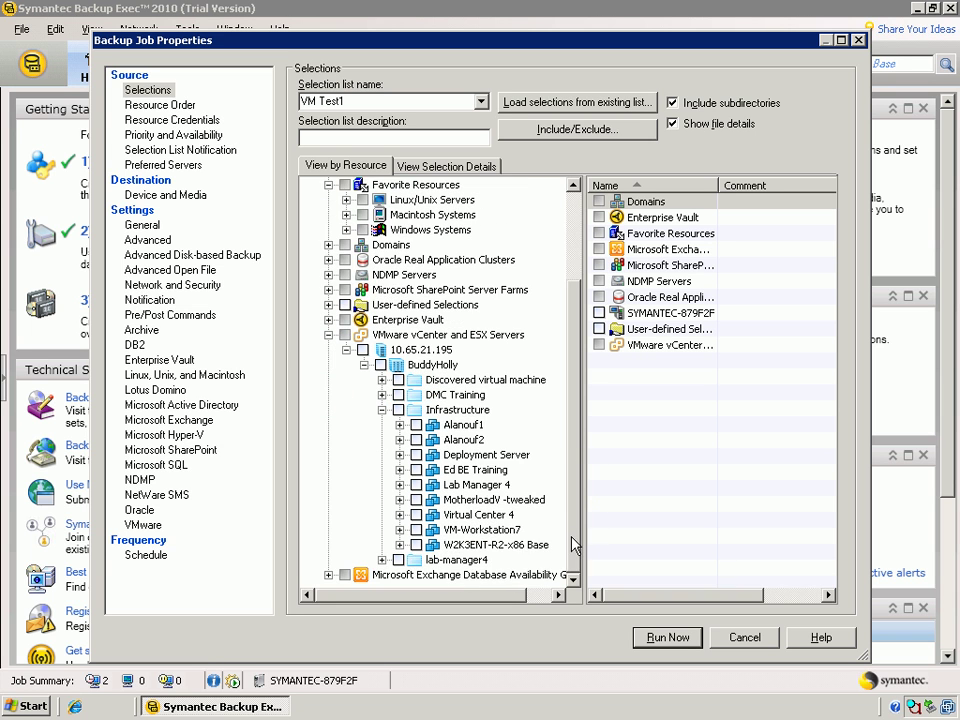
{"action": "left_click", "coordinate": [416, 529]}
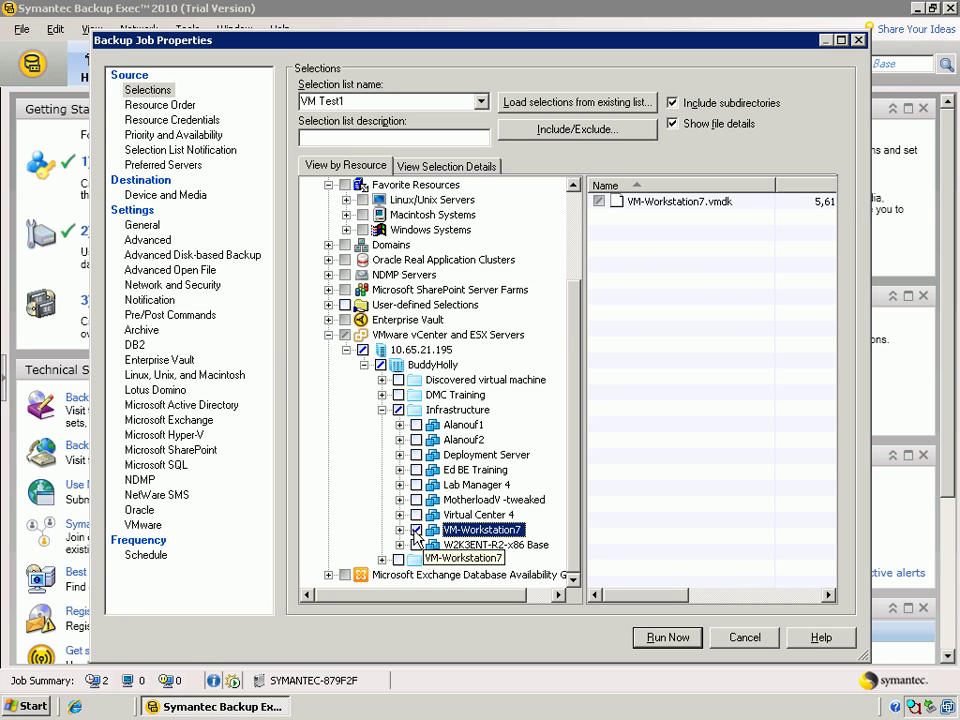
{"action": "left_click", "coordinate": [398, 410]}
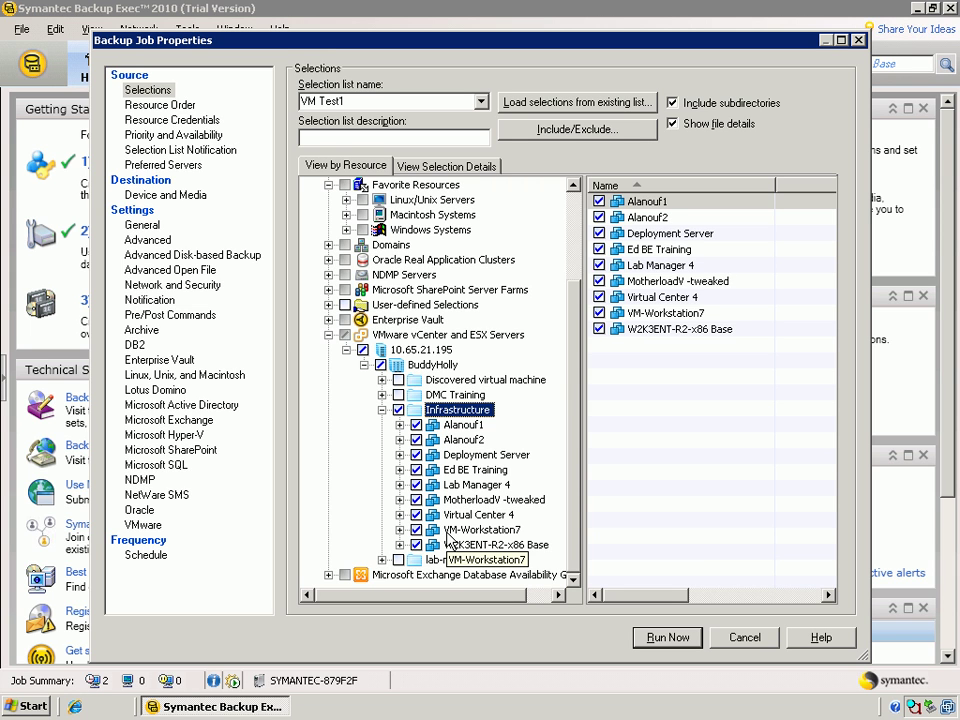
{"action": "left_click", "coordinate": [398, 410]}
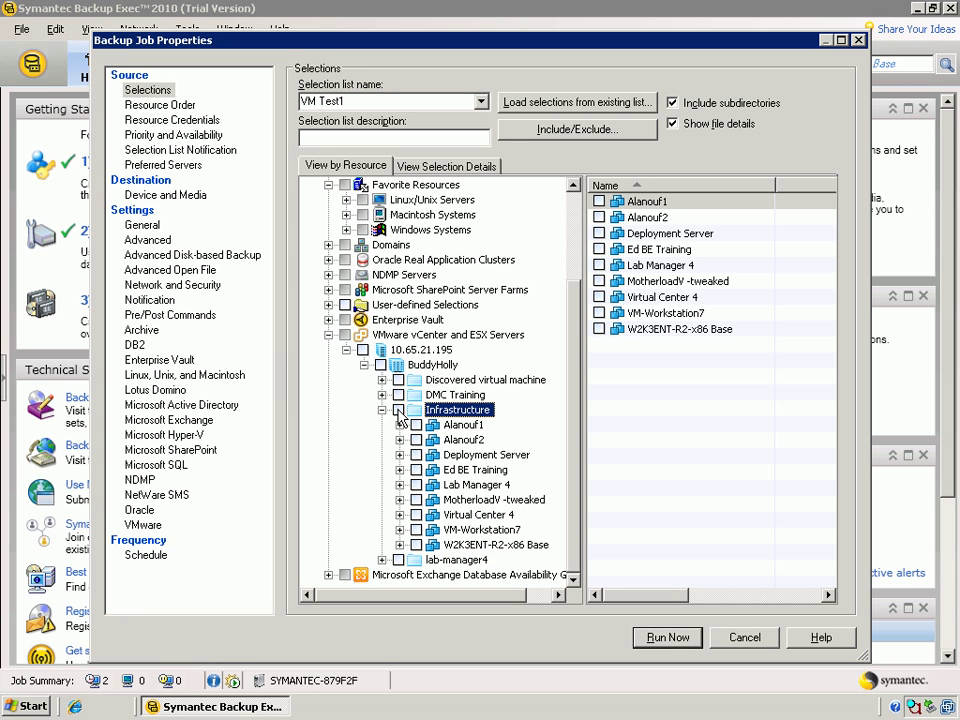
{"action": "left_click", "coordinate": [416, 530]}
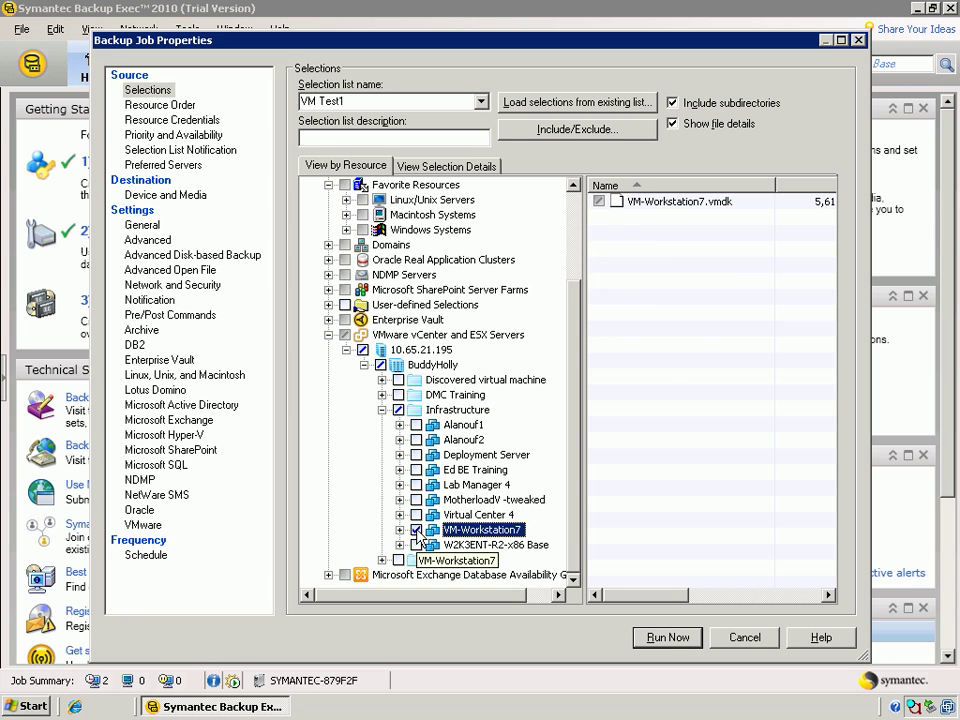
{"action": "right_click", "coordinate": [414, 336]}
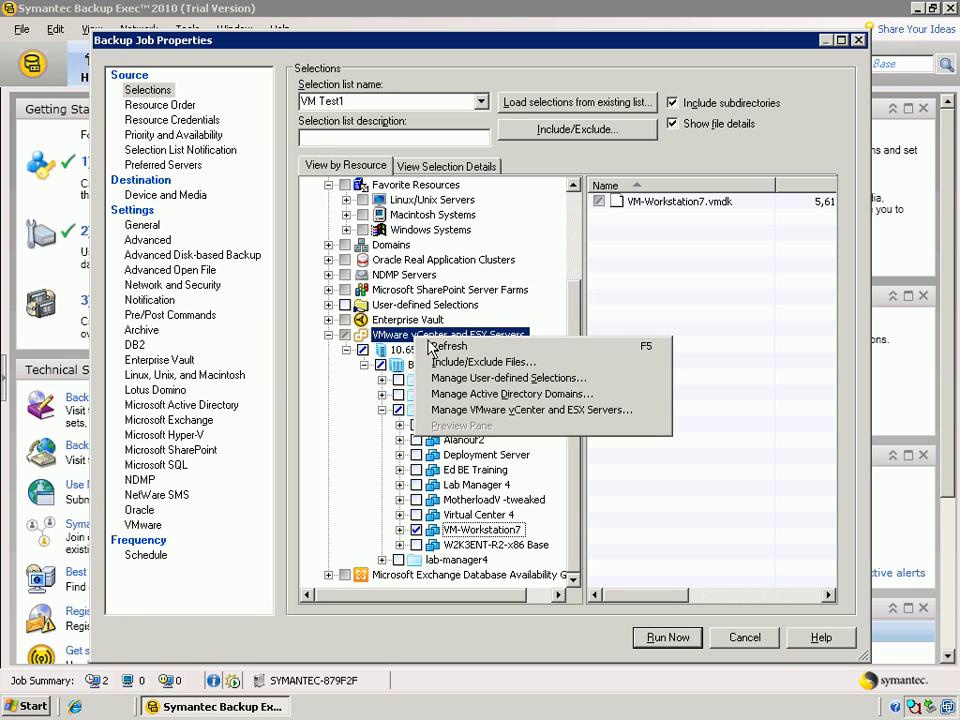
{"action": "left_click", "coordinate": [464, 410]}
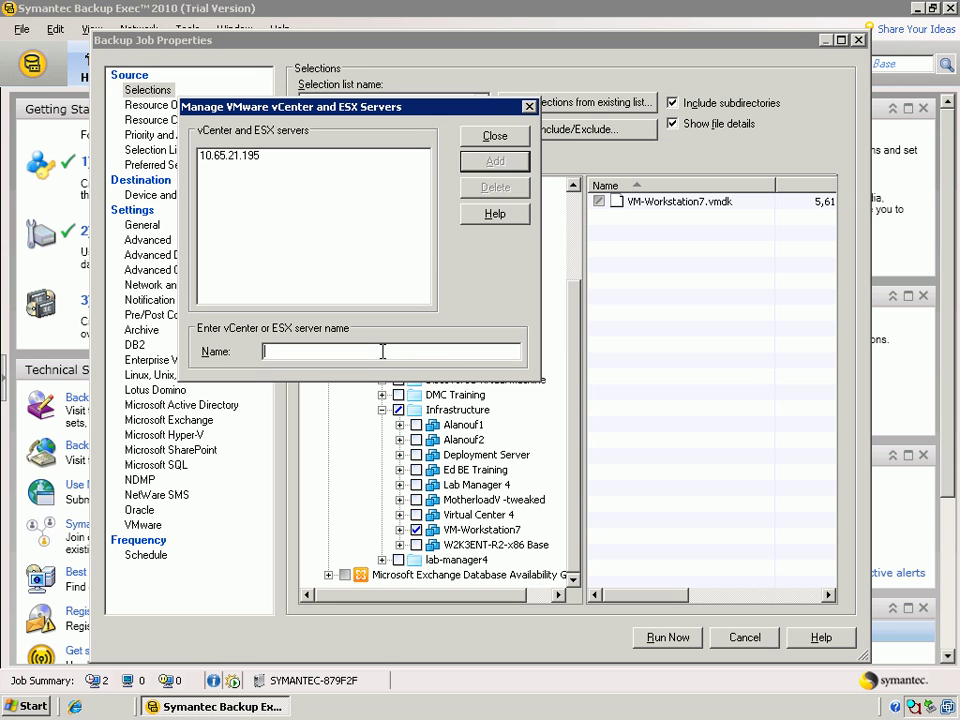
{"action": "left_click", "coordinate": [494, 140]}
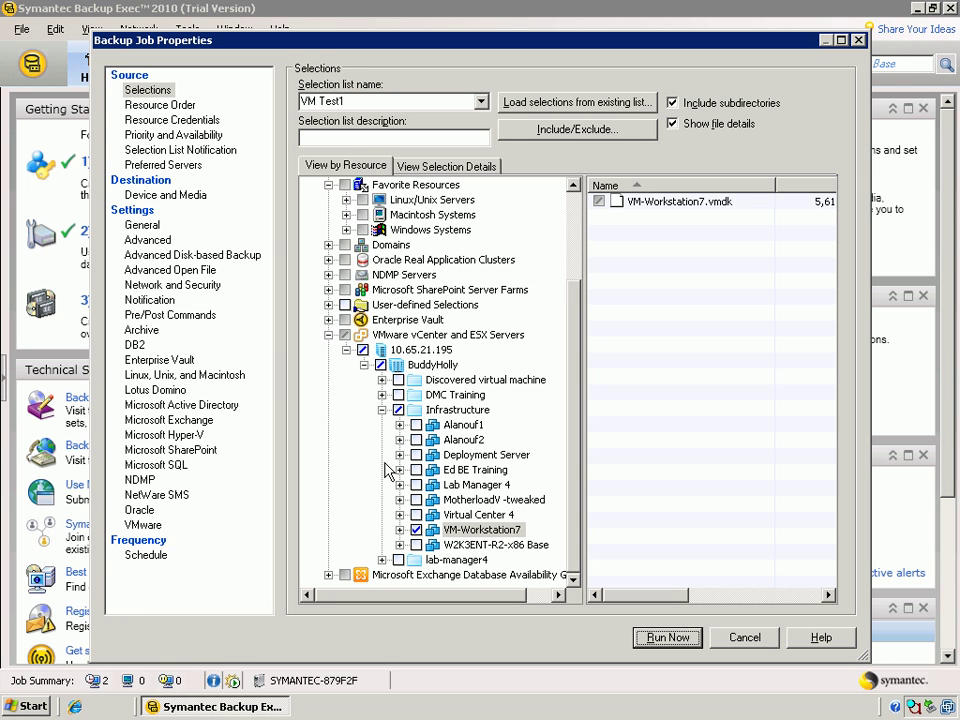
Choose BackupToDisk1 as the job's device under Device and Media
{"action": "left_click", "coordinate": [184, 199]}
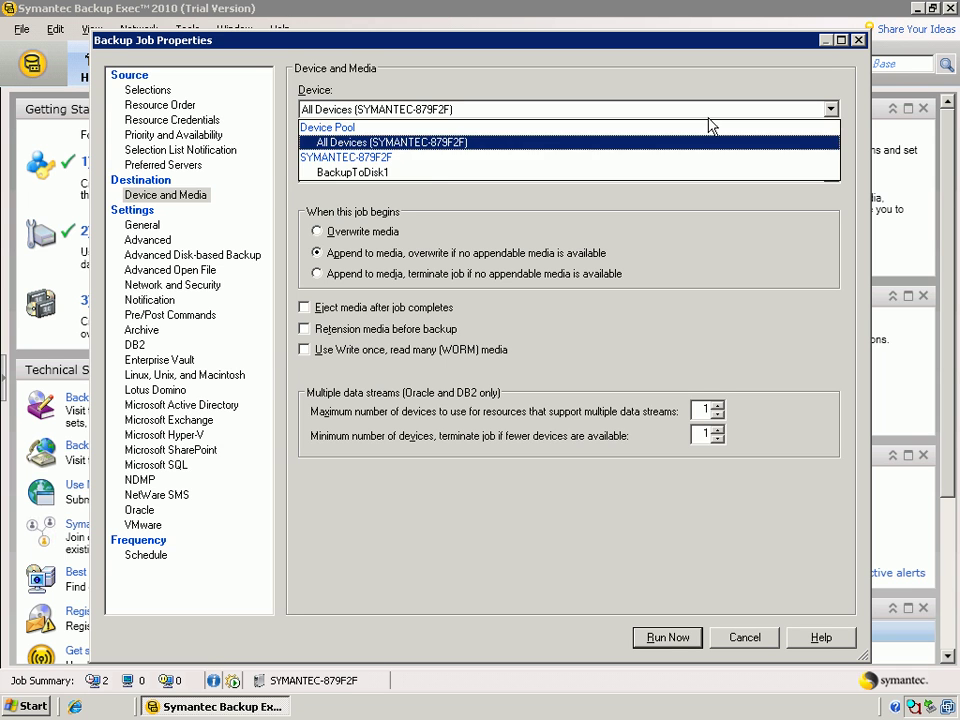
{"action": "left_click", "coordinate": [400, 174]}
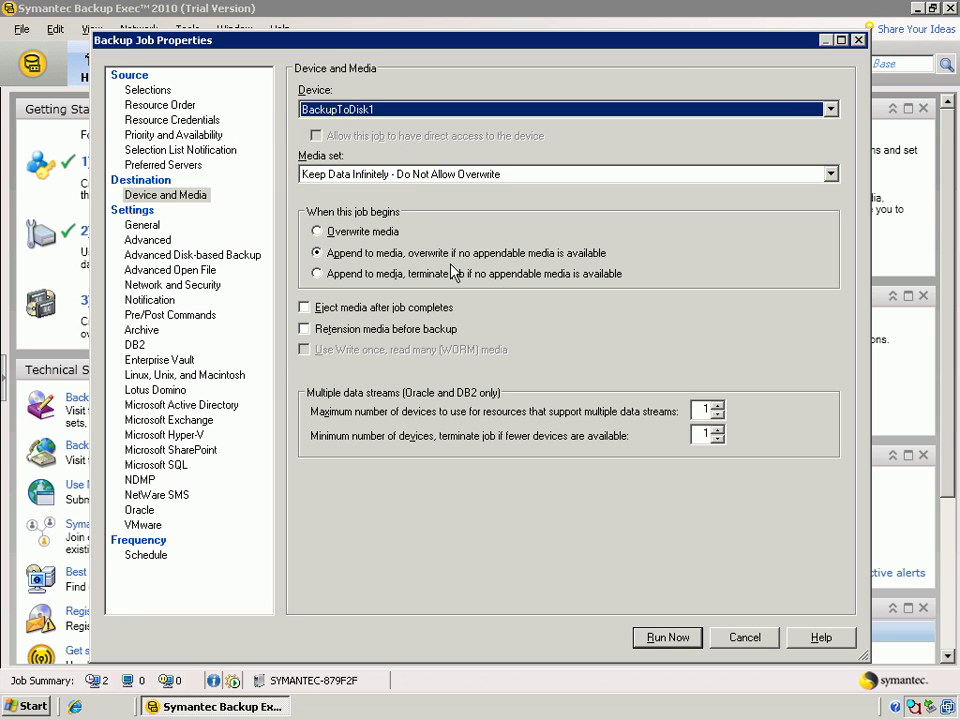
Change the job name in General settings from 'Backup 00014' to 'Backup VM Test1'
{"action": "left_click", "coordinate": [143, 226]}
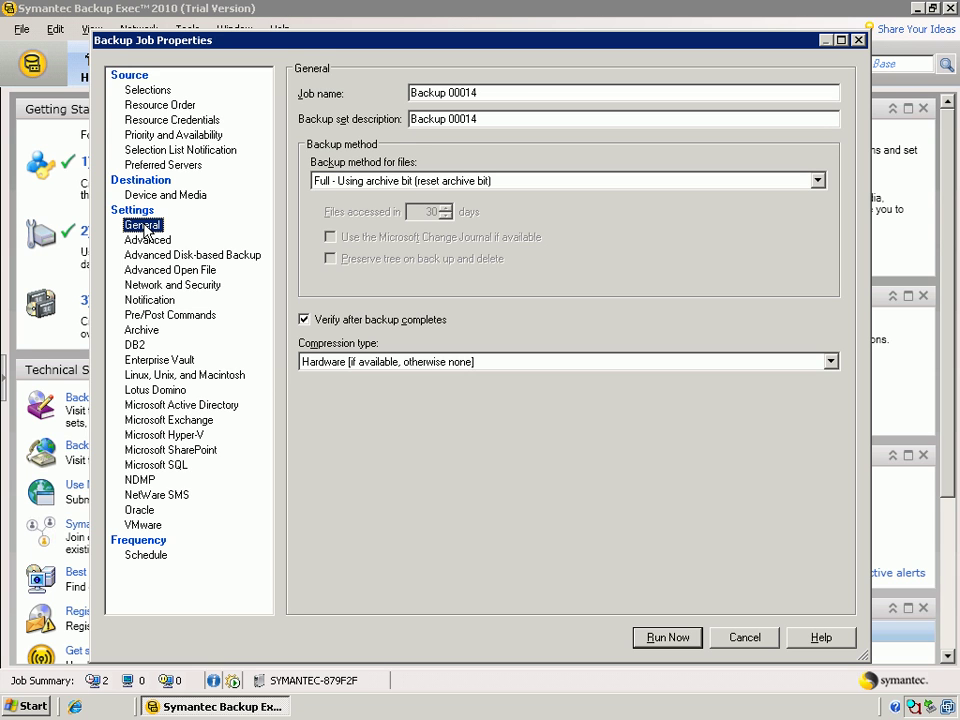
{"action": "left_click", "coordinate": [503, 92]}
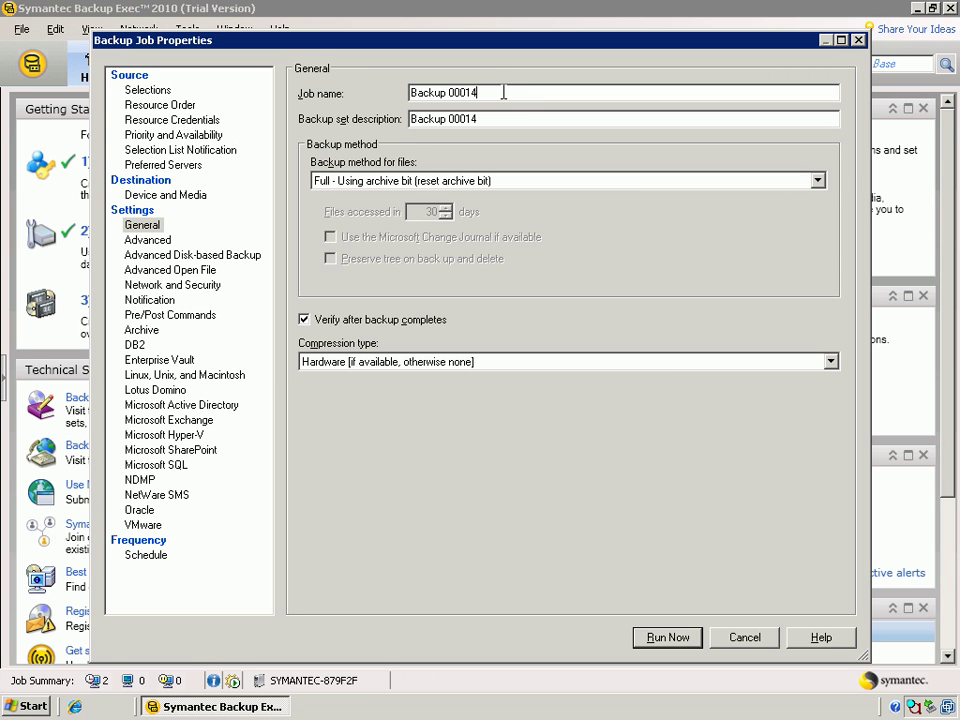
{"action": "key", "text": "BackSpace"}
{"action": "key", "text": "BackSpace"}
{"action": "key", "text": "BackSpace"}
{"action": "key", "text": "BackSpace"}
{"action": "key", "text": "BackSpace"}
{"action": "type", "text": "VM Test1"}
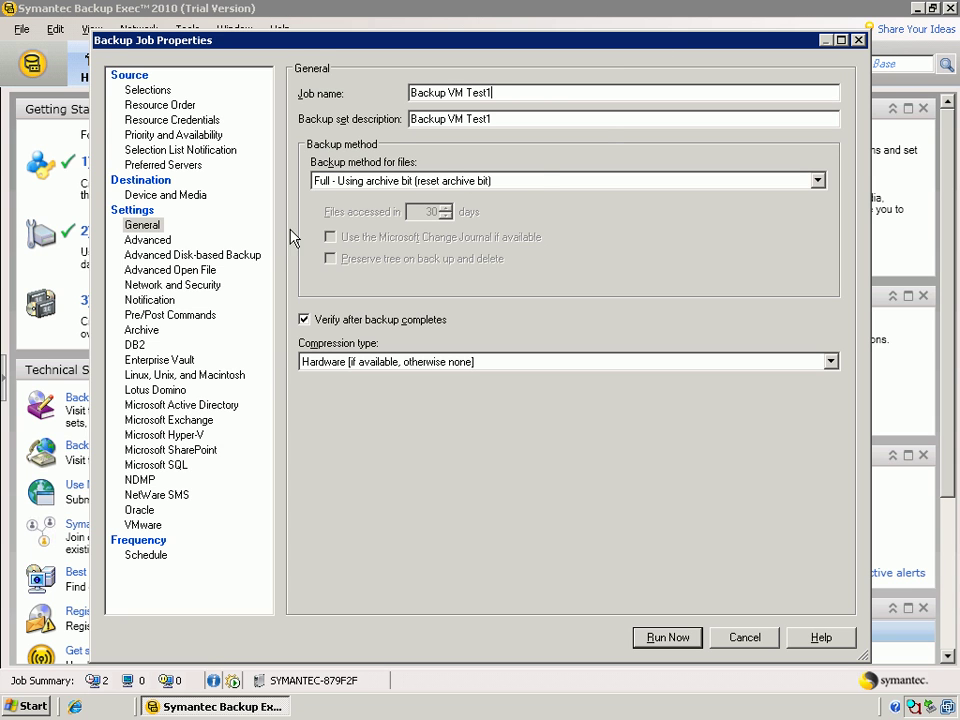
Show the job's VMware settings and leave the backup method set to Full
{"action": "left_click", "coordinate": [145, 525]}
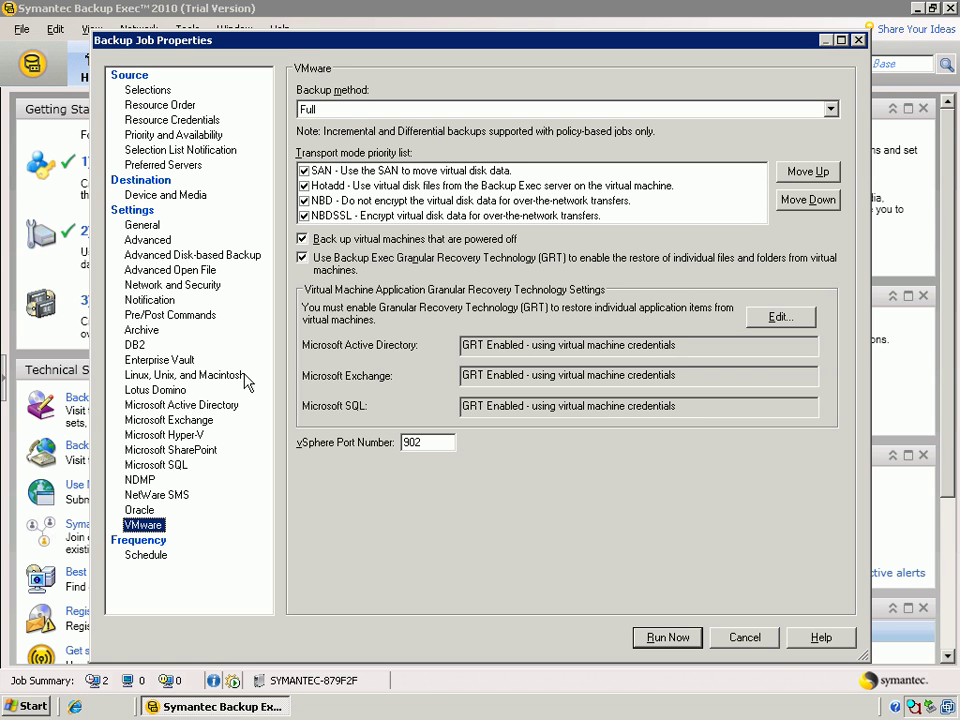
{"action": "left_click", "coordinate": [830, 110]}
{"action": "left_click", "coordinate": [830, 110]}
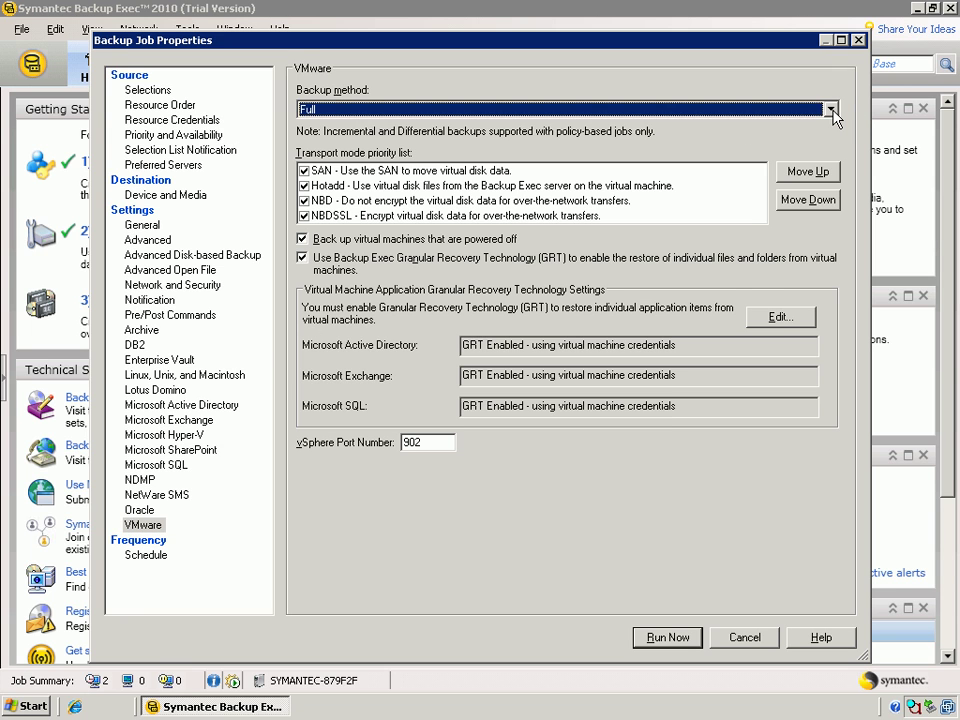
Uncheck the SAN, NBDSSL and NBD transport modes so only Hotadd remains
{"action": "left_click", "coordinate": [305, 172]}
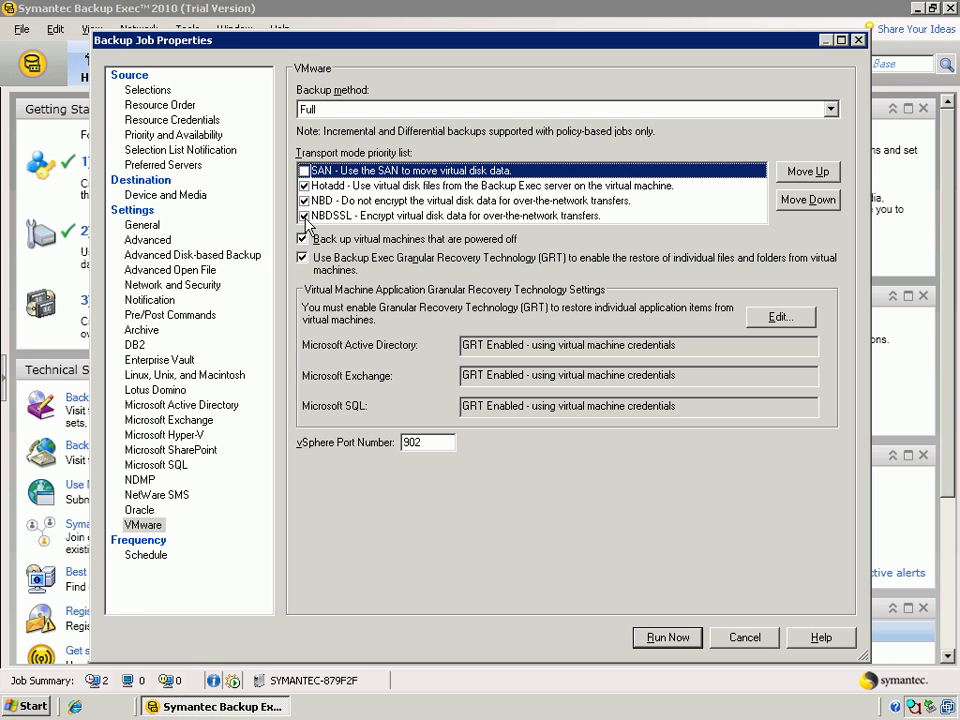
{"action": "left_click", "coordinate": [305, 216]}
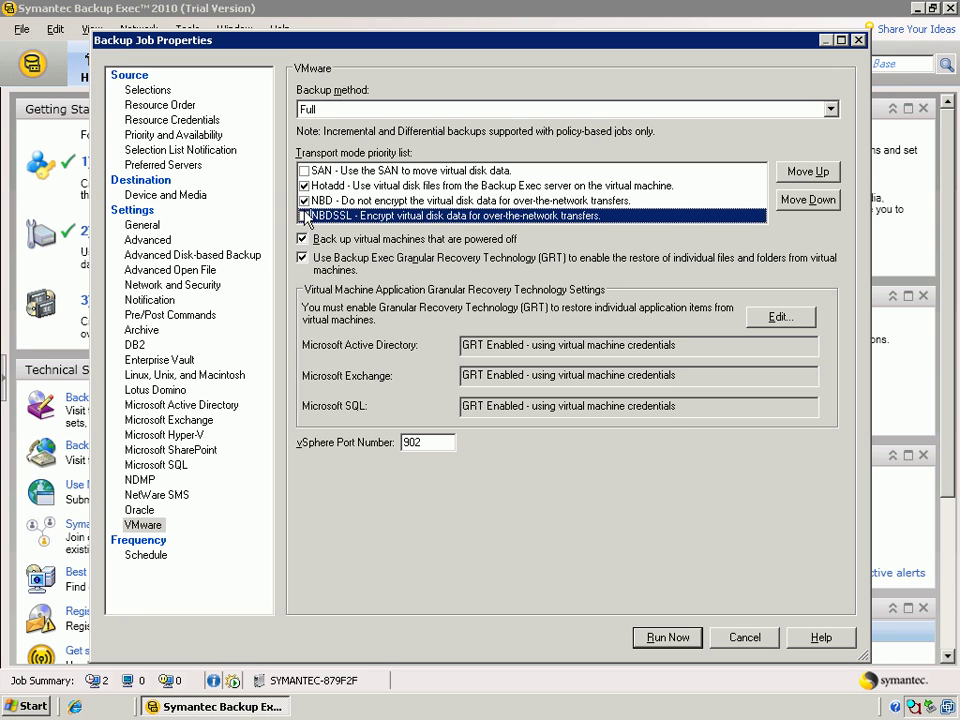
{"action": "left_click", "coordinate": [304, 201]}
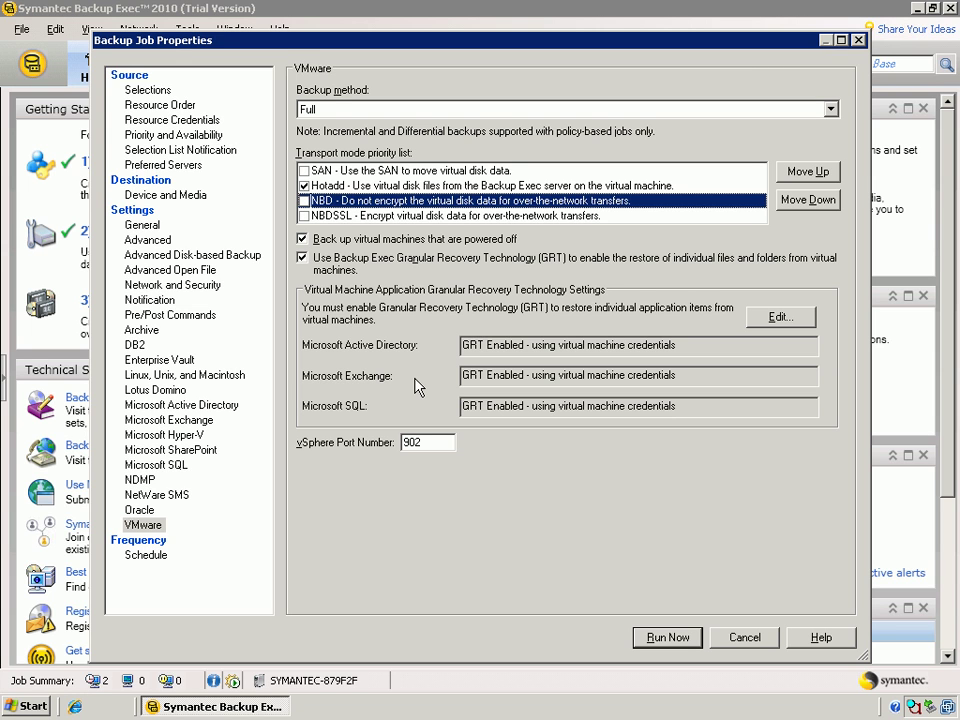
Set the schedule to Run Now and accept the Job Summary to submit the job
{"action": "left_click", "coordinate": [150, 556]}
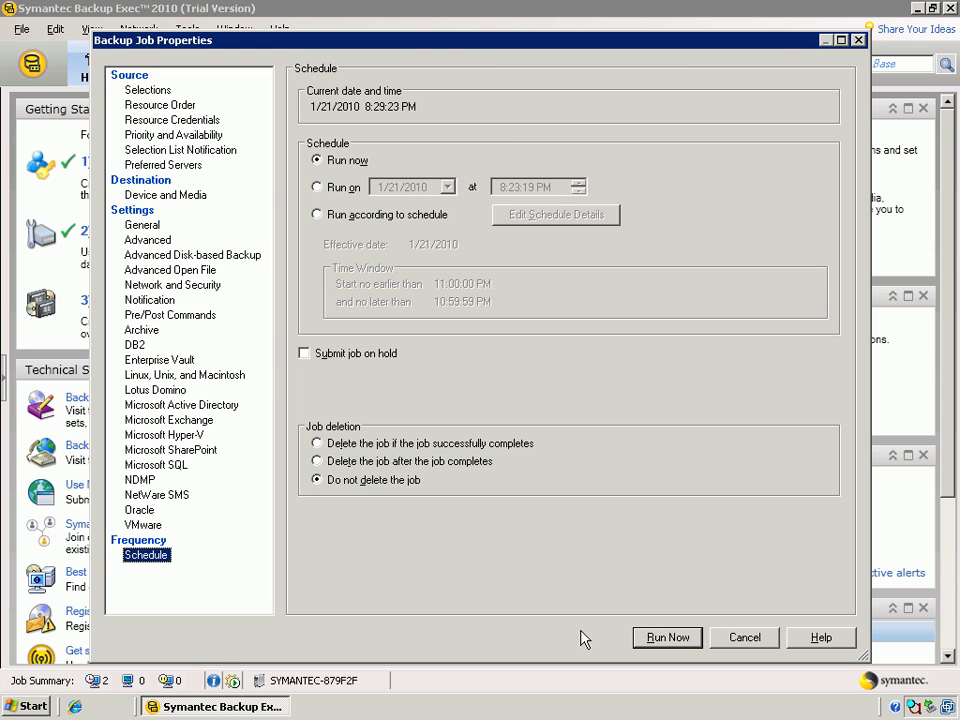
{"action": "left_click", "coordinate": [668, 638]}
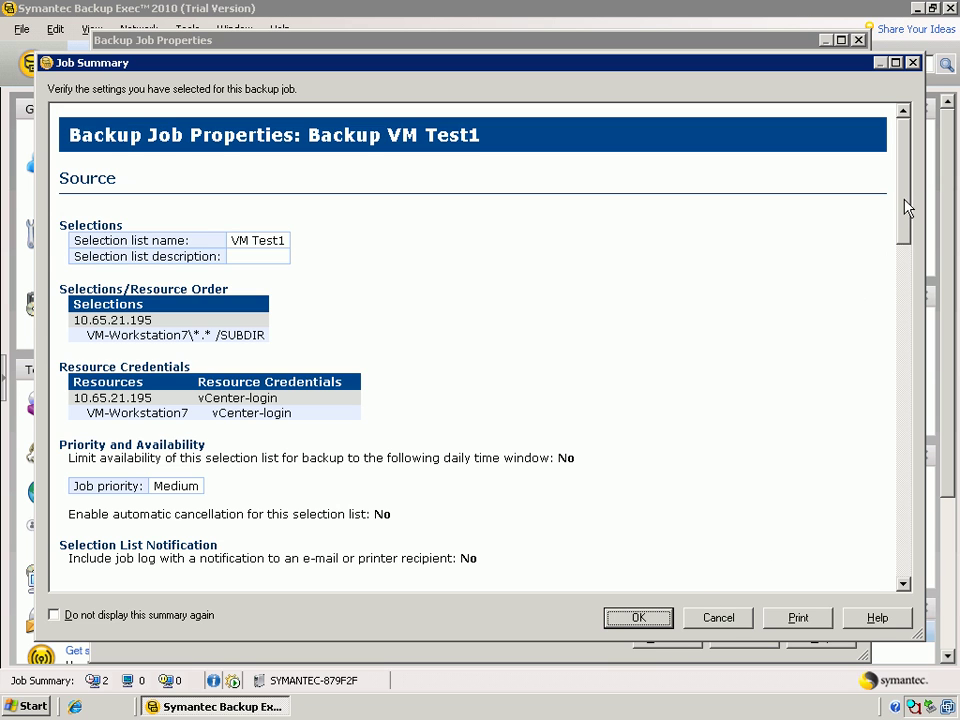
{"action": "left_click_drag", "start_coordinate": [906, 203], "coordinate": [896, 480]}
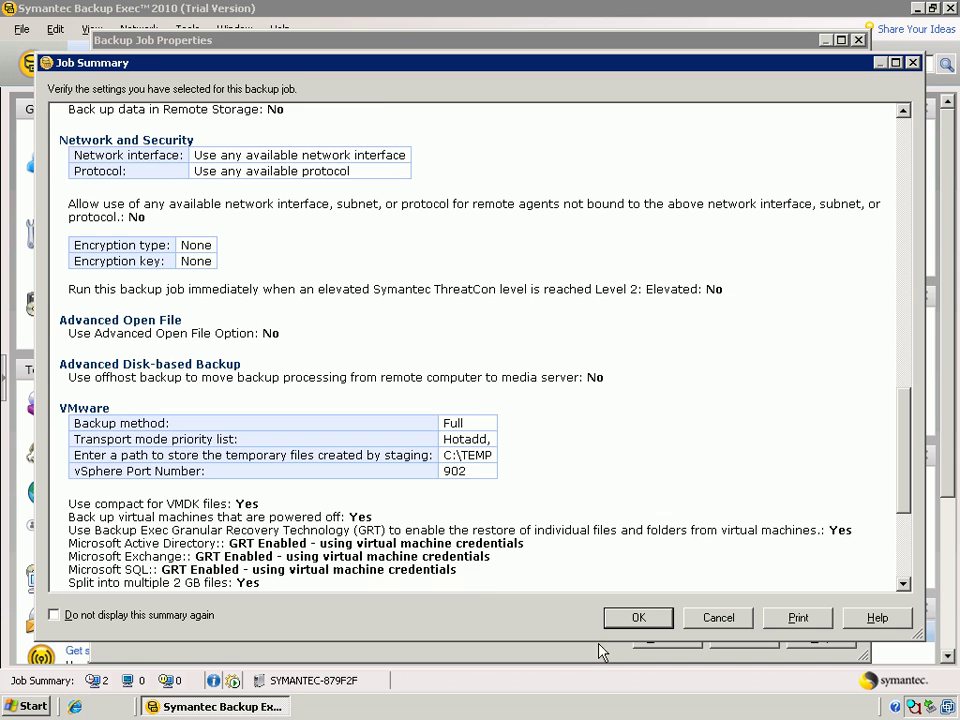
{"action": "left_click", "coordinate": [636, 618]}
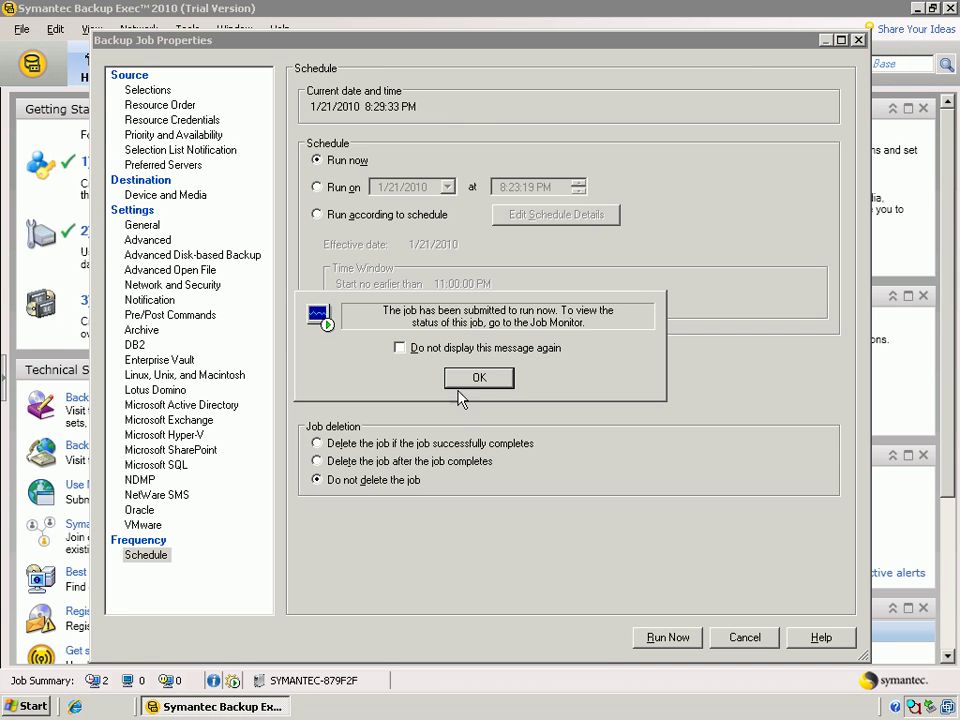
Dismiss the submission message and select Backup VM Test1 in the Job Monitor
{"action": "left_click", "coordinate": [476, 379]}
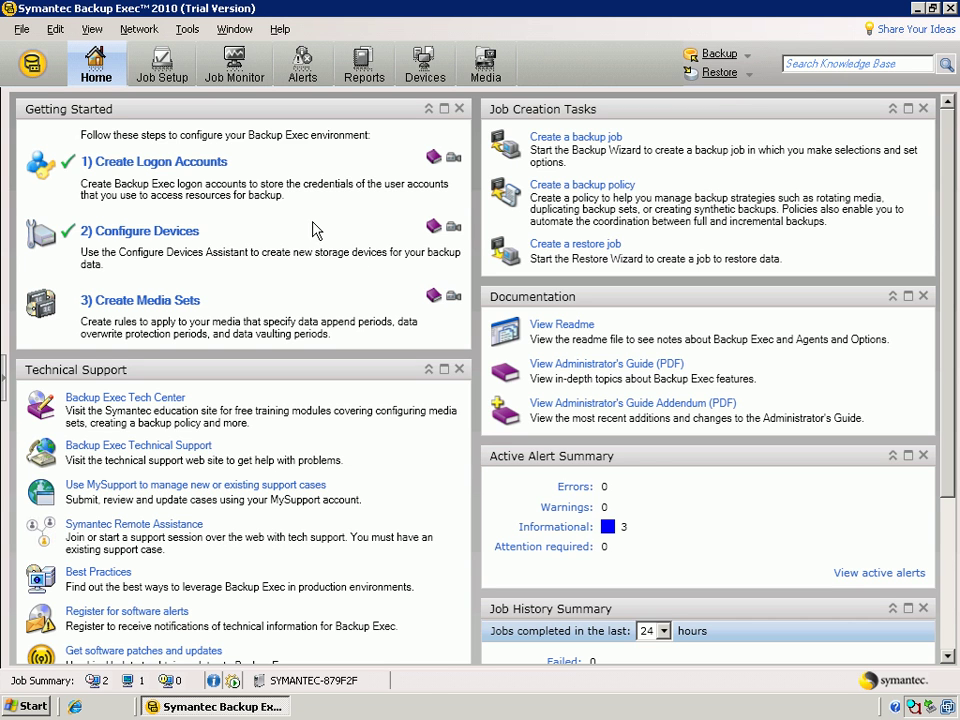
{"action": "left_click", "coordinate": [235, 66]}
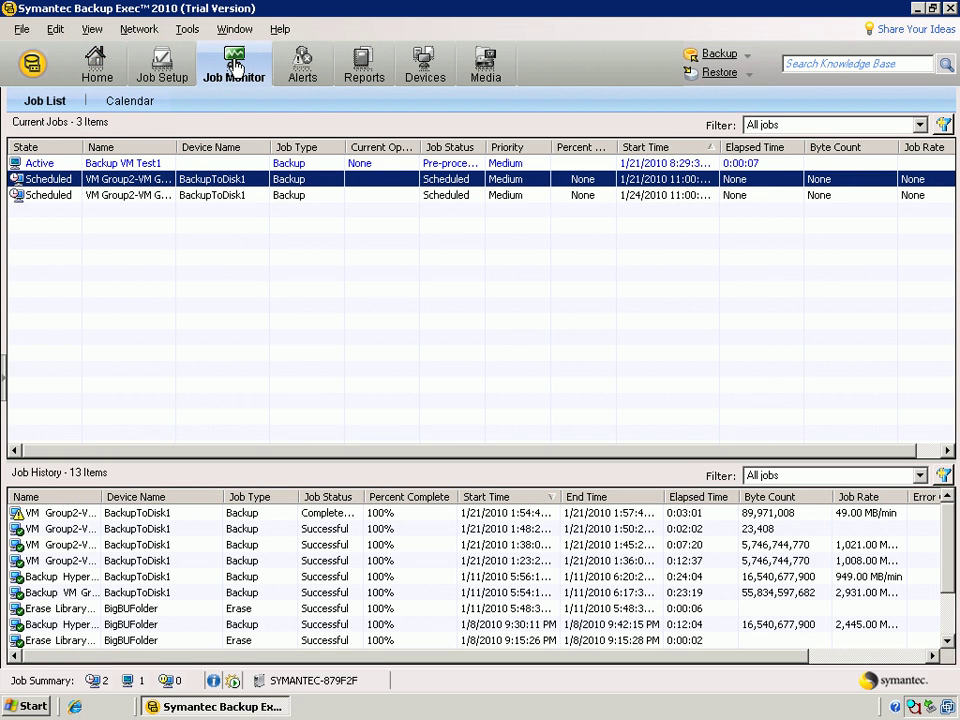
{"action": "left_click", "coordinate": [40, 163]}
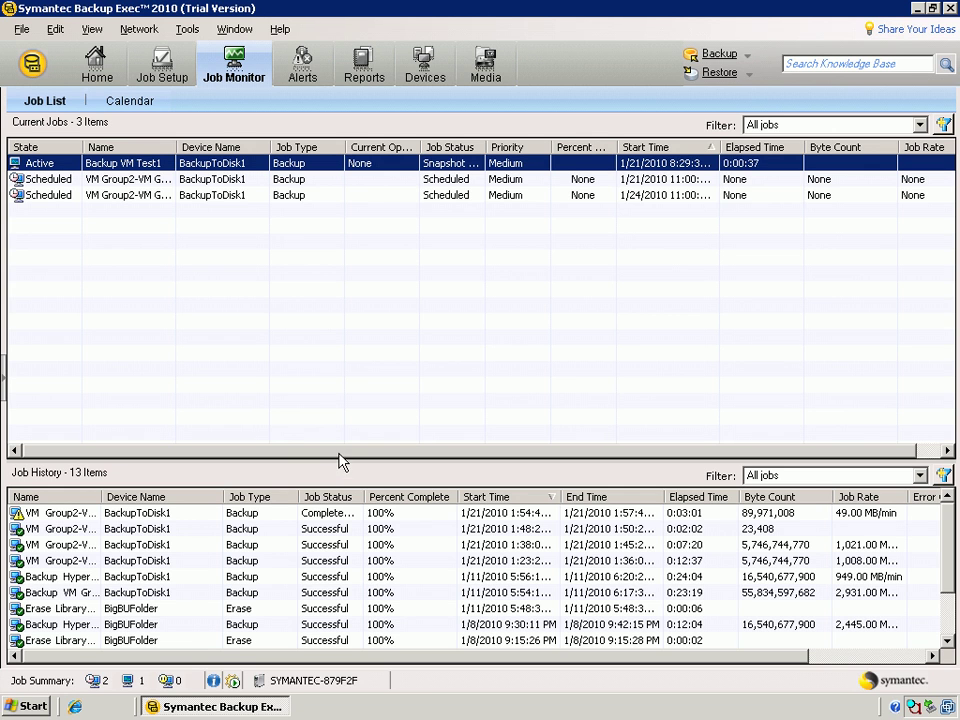
Open the Backup VM Test1 job activity and verify it finished successfully with 5,747,134,794 bytes
{"action": "double_click", "coordinate": [122, 165]}
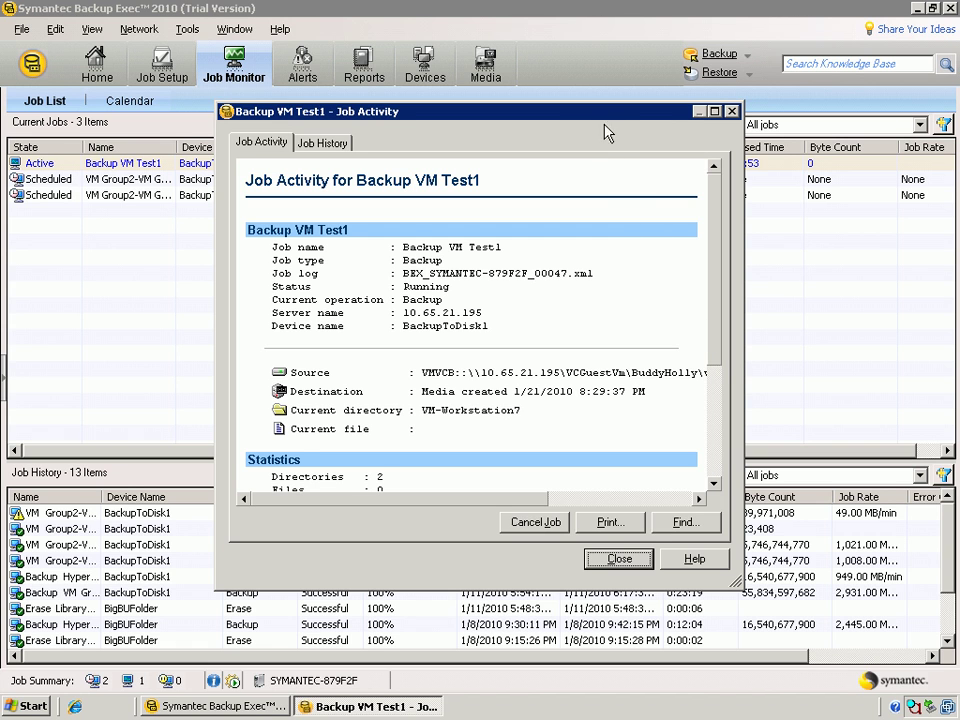
{"action": "left_click_drag", "start_coordinate": [597, 118], "coordinate": [567, 119]}
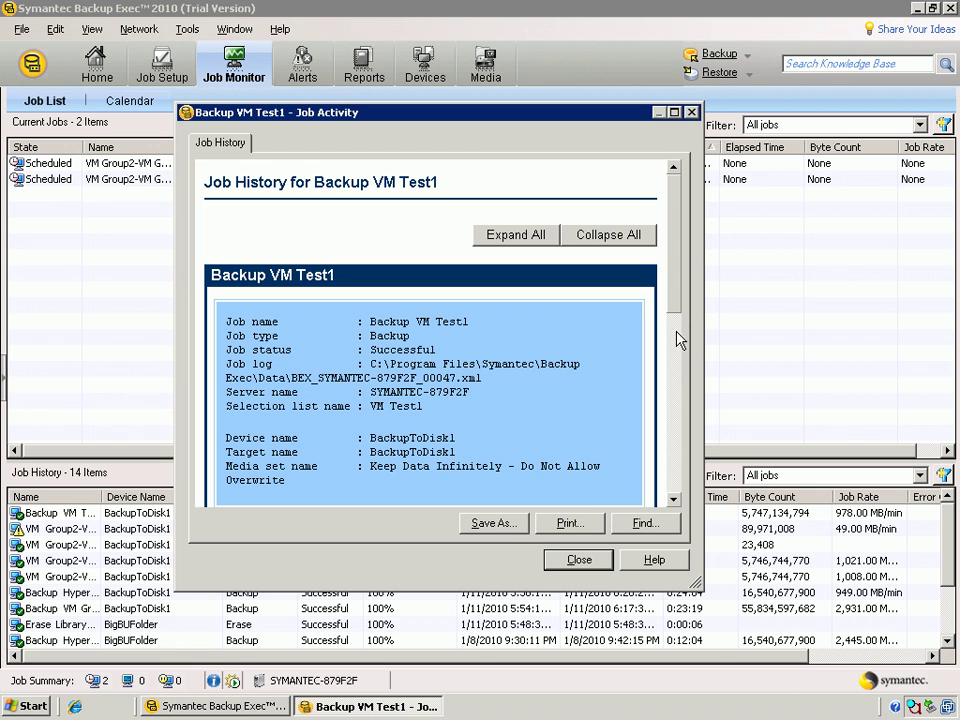
{"action": "left_click_drag", "start_coordinate": [676, 295], "coordinate": [676, 344]}
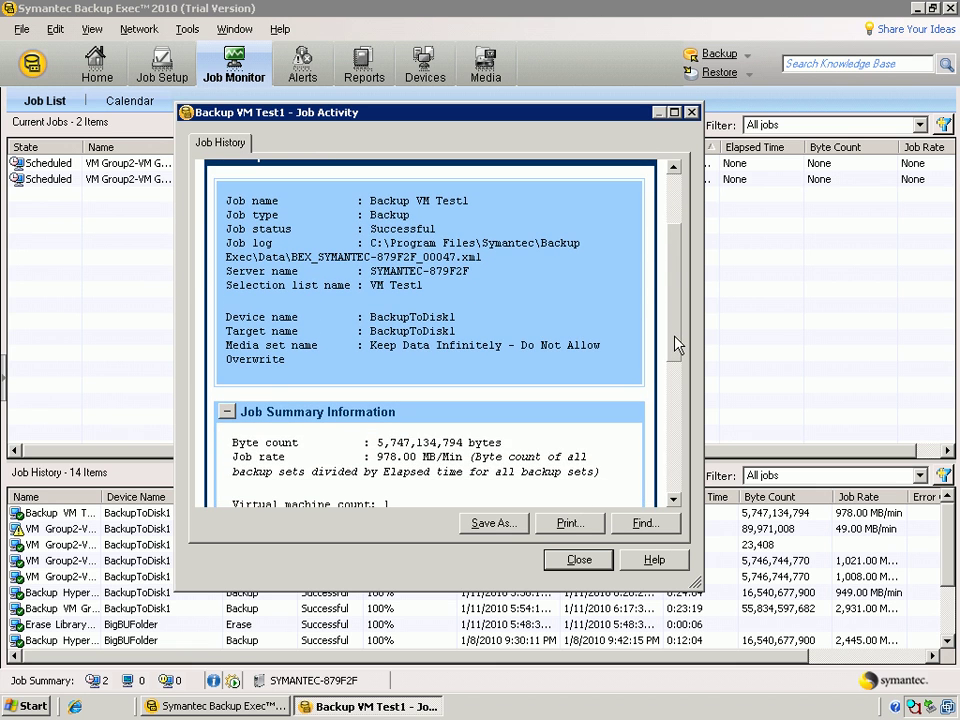